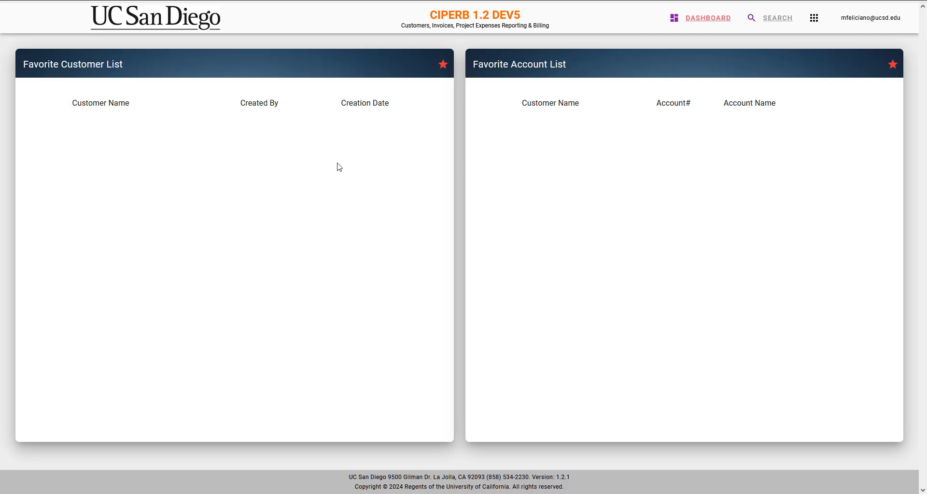
Go to the Billing page and download the billing events Excel template.
click(813, 22)
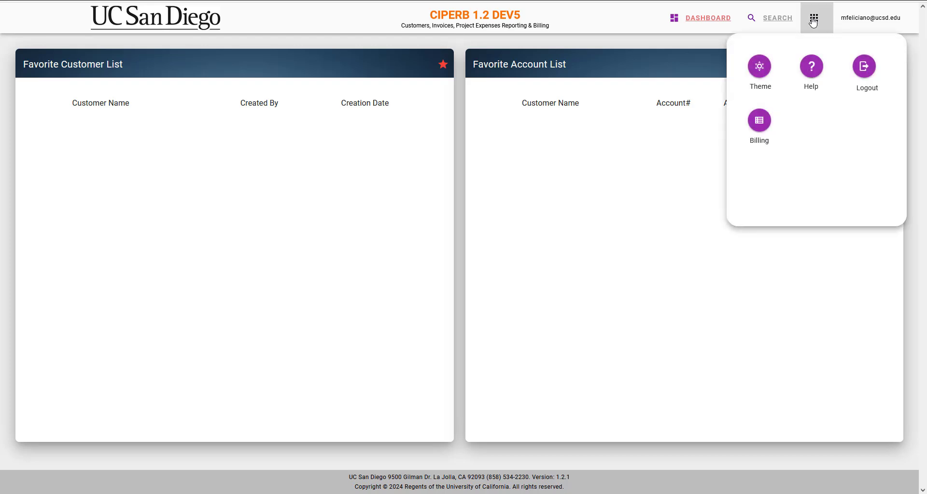
click(757, 129)
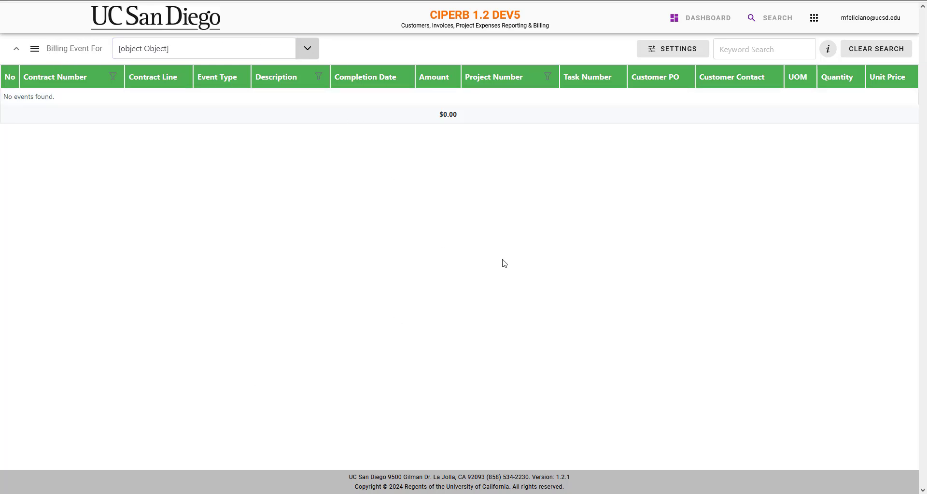
click(34, 49)
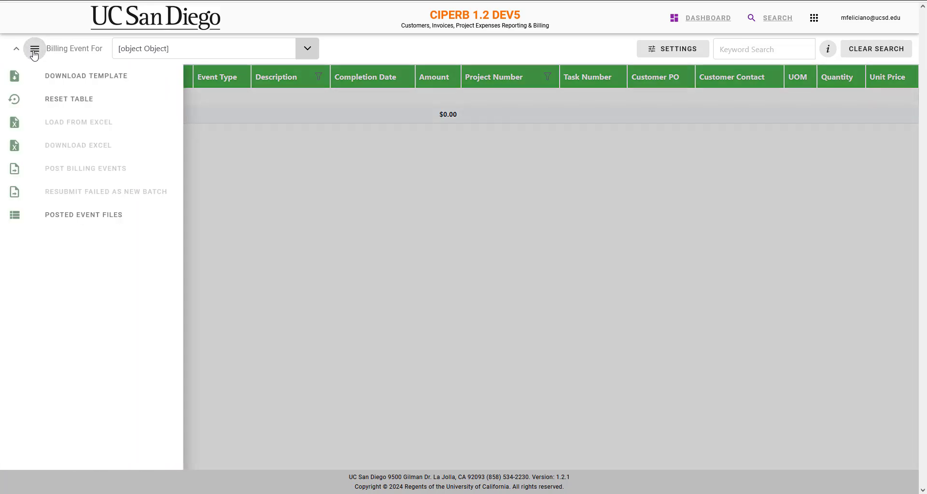
click(65, 78)
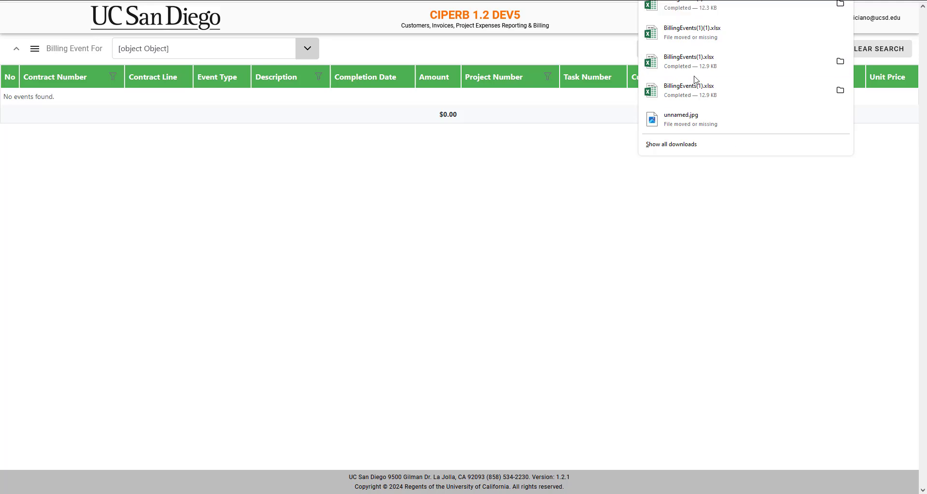
click(733, 60)
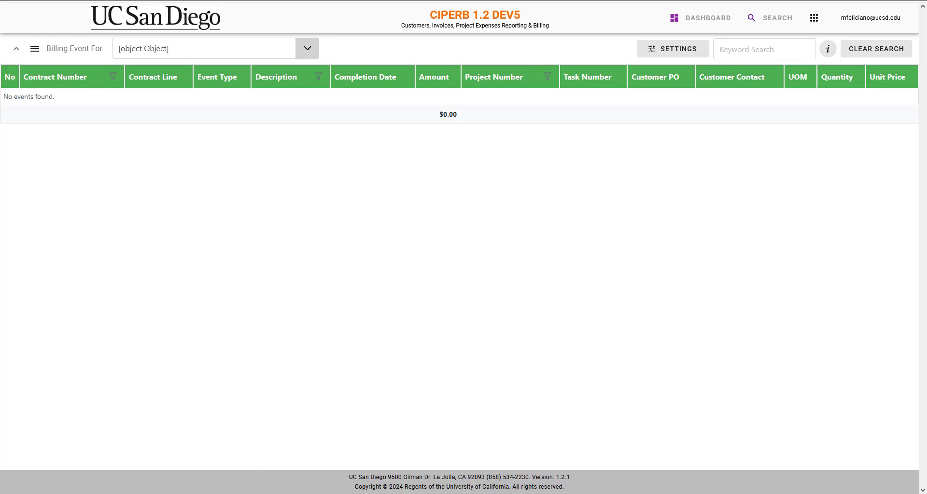
Switch to the BillingEvents(1) workbook in Excel and enlarge its window so the billing event columns show.
mouse_move(285, 484)
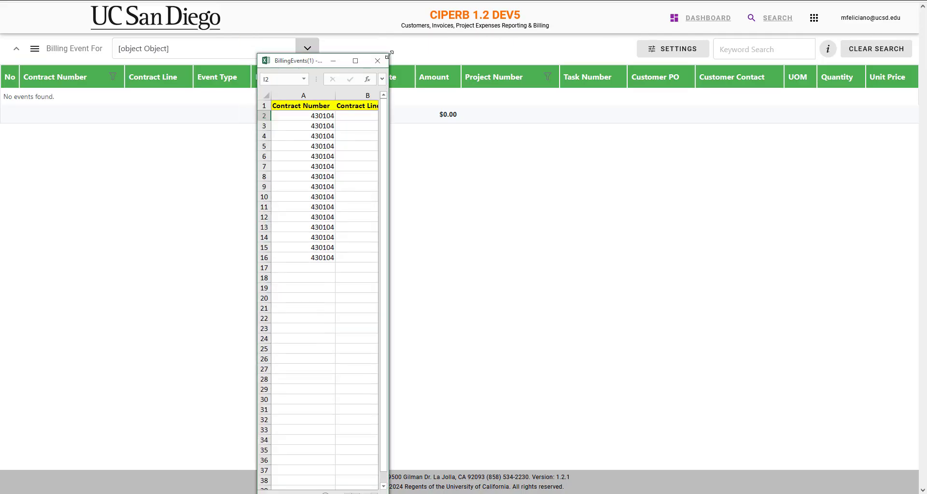
drag(389, 54, 901, 9)
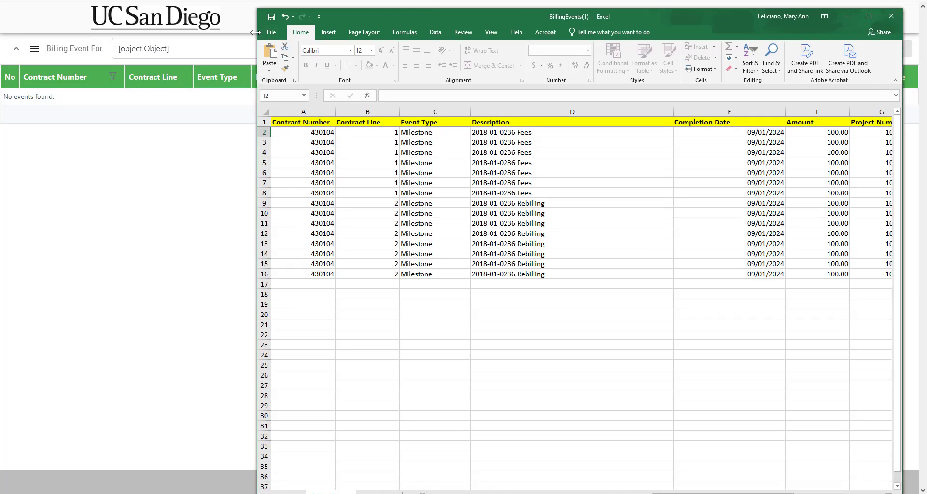
drag(257, 34, 44, 41)
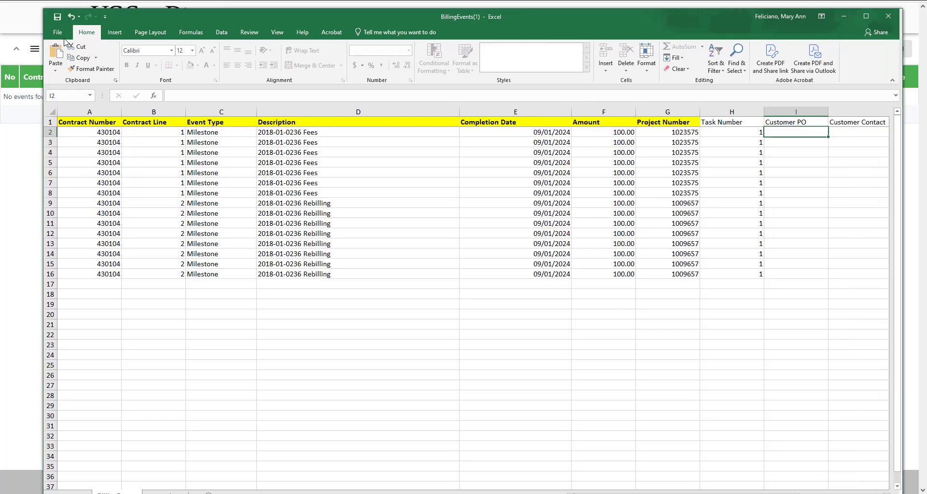
drag(265, 17, 243, 9)
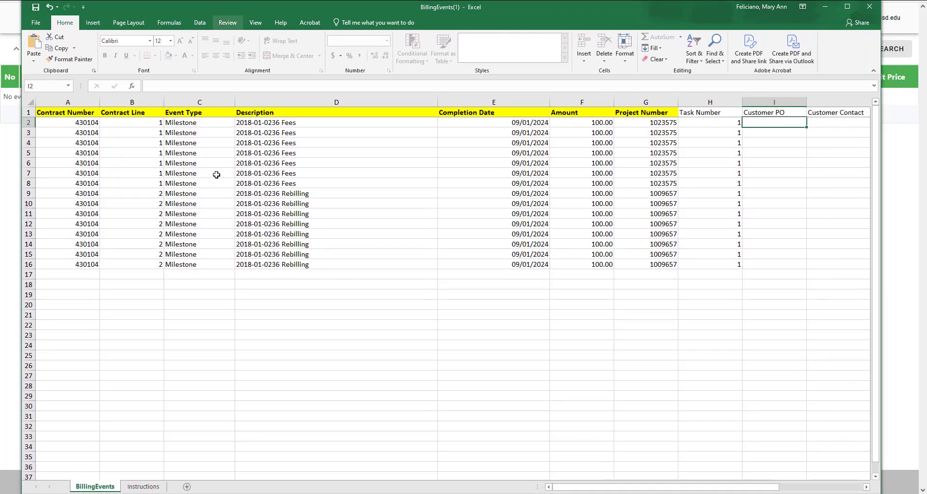
Review the Instructions sheet's field definitions and all BillingEvents columns through Unit Price, and minimize the workbook.
click(145, 487)
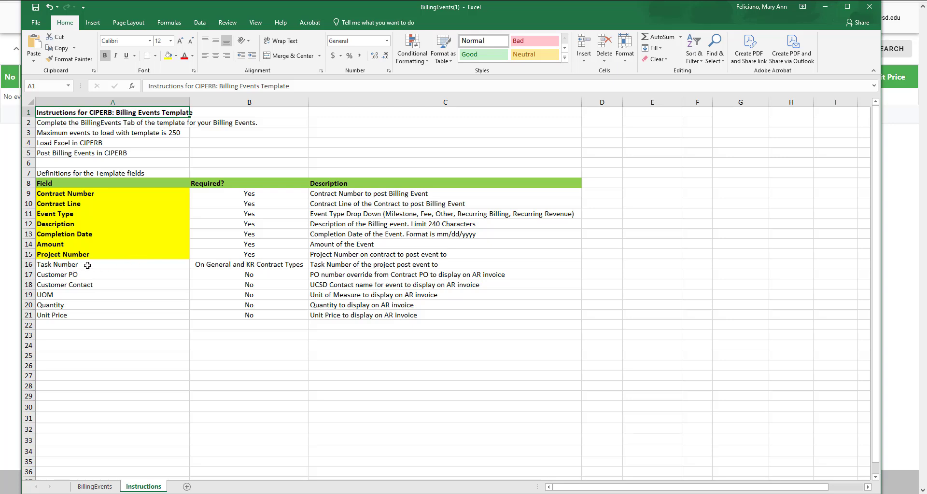
click(88, 265)
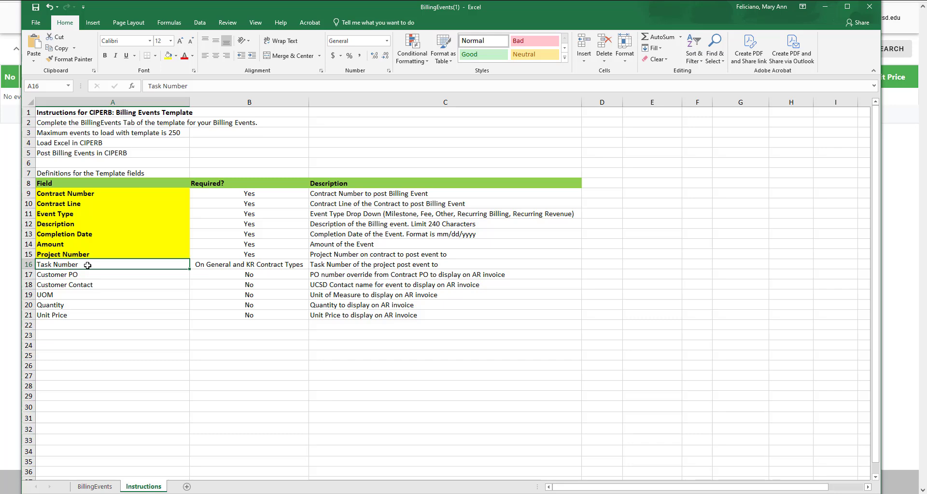
click(94, 486)
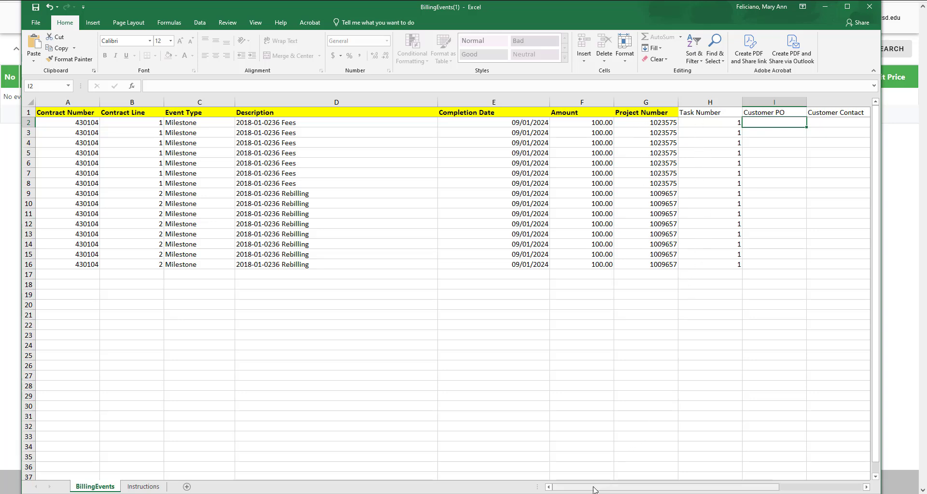
drag(593, 488, 650, 491)
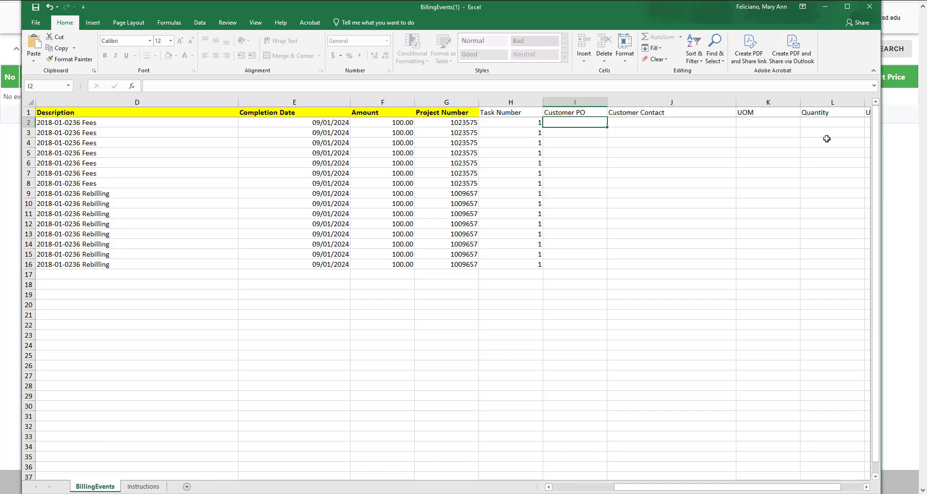
drag(722, 488, 749, 492)
drag(692, 492, 536, 490)
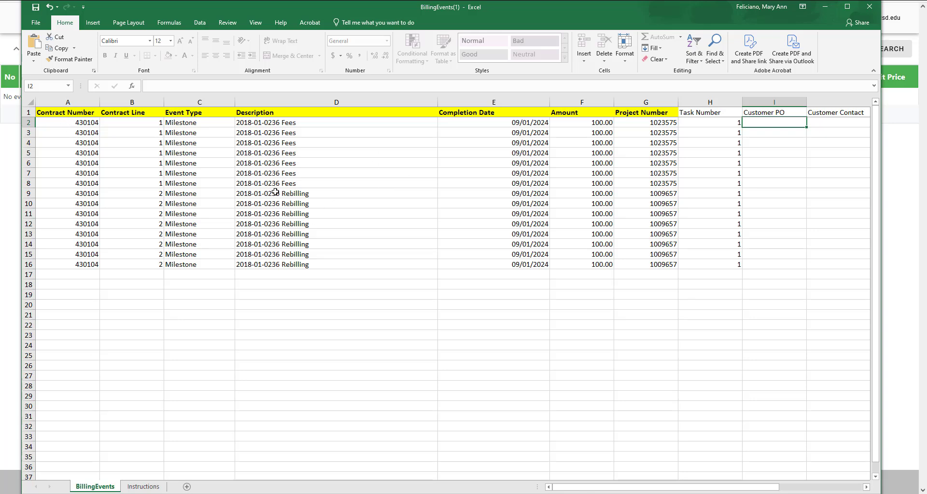
click(826, 7)
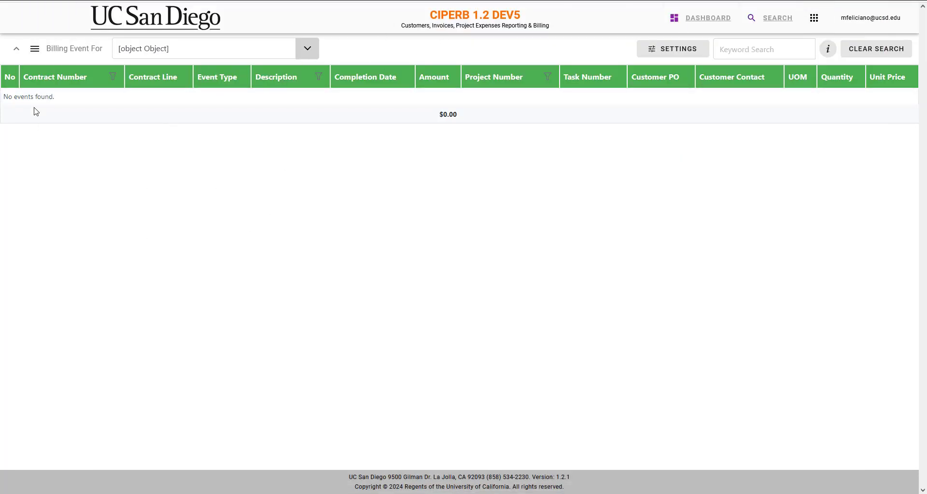
click(33, 53)
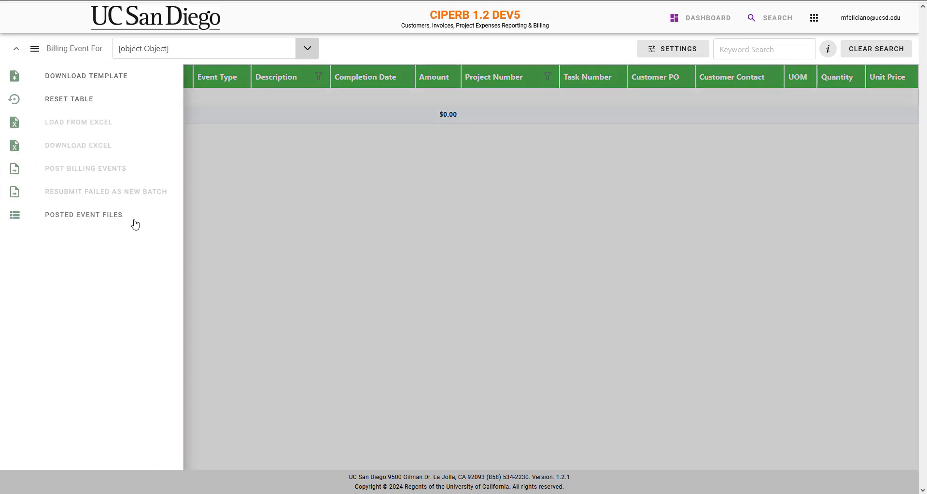
click(461, 188)
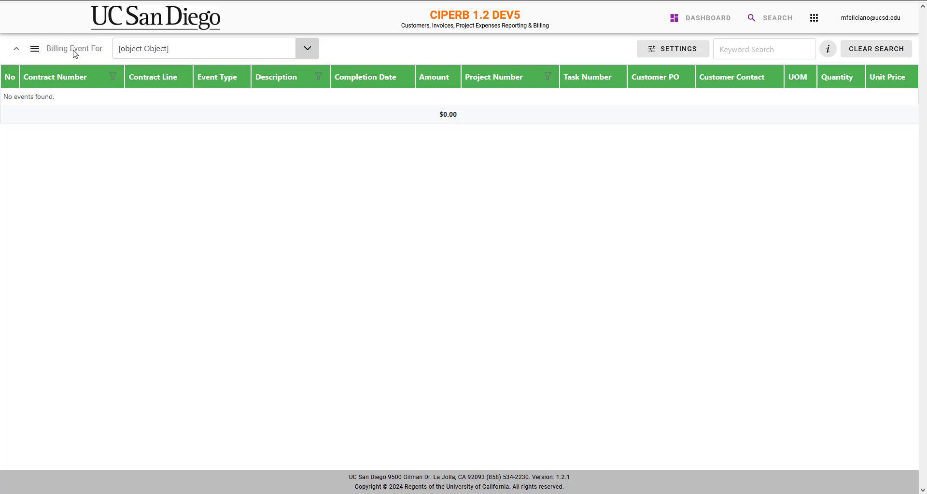
Choose Business and Financial Services as the organization the billing events are for.
click(218, 46)
click(310, 53)
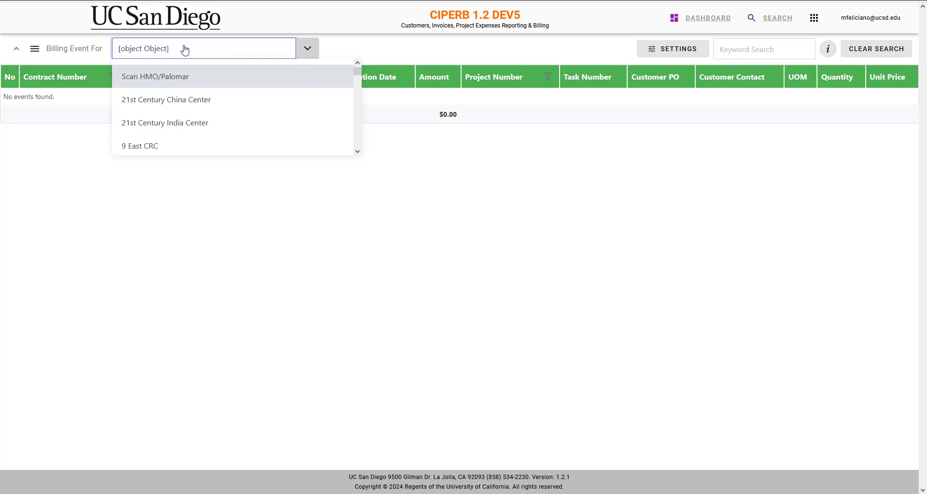
text(busi)
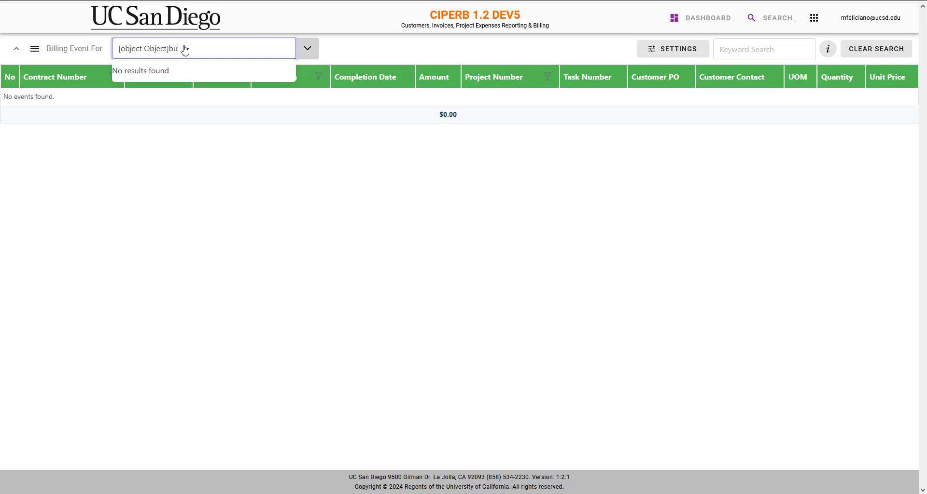
key(ctrl+BackSpace)
key(ctrl+BackSpace)
text(business)
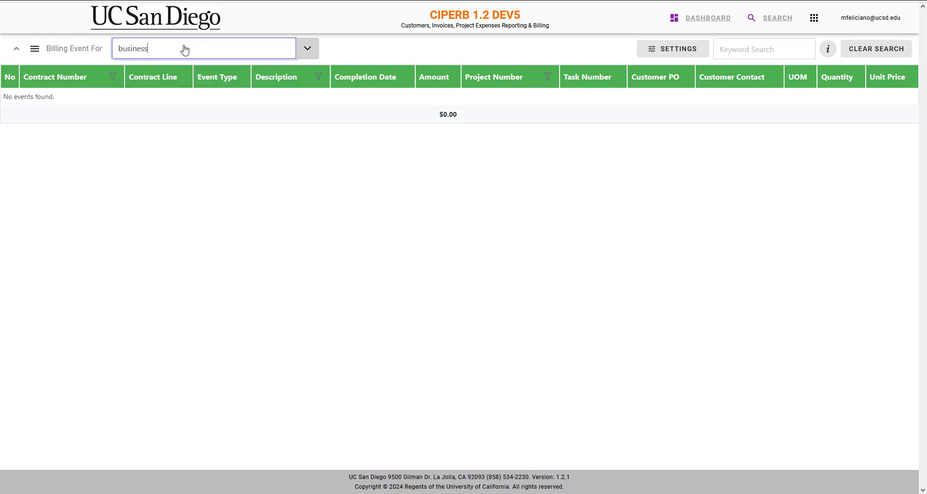
click(197, 145)
click(742, 154)
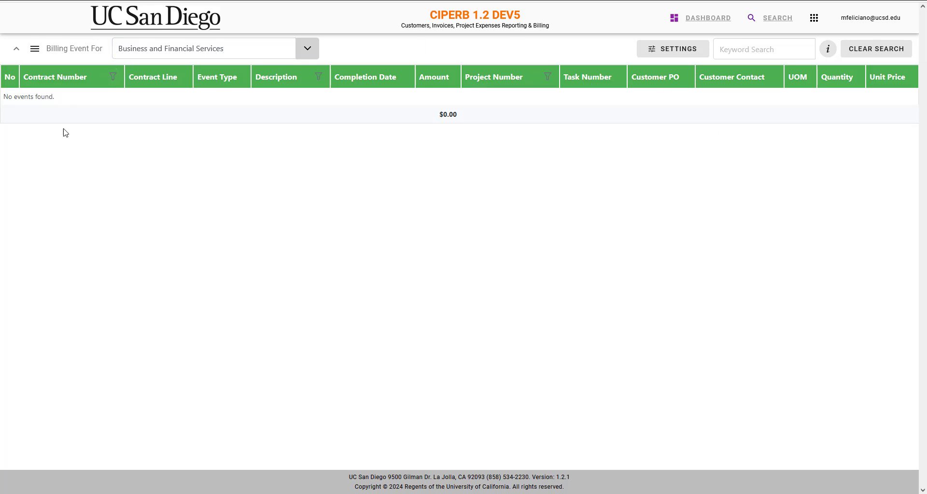
Load the billing events from the Excel file BillingEvents(1).xlsx in Downloads.
click(35, 50)
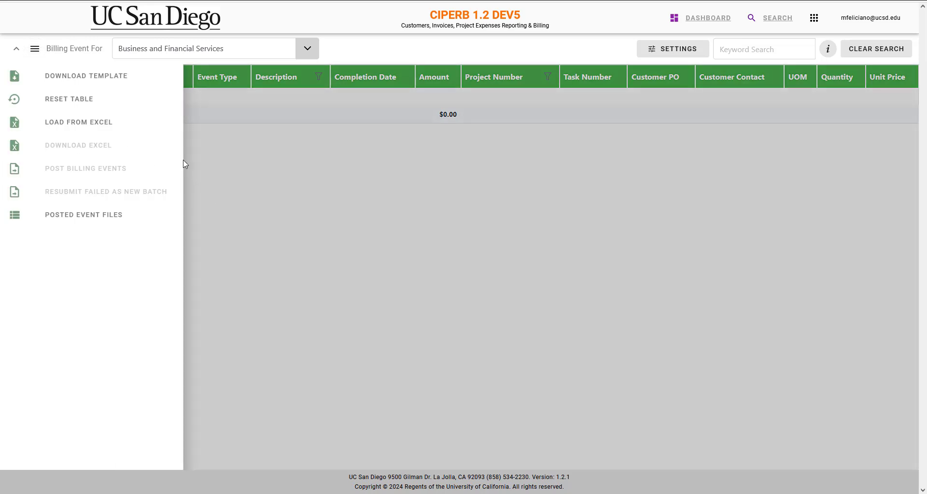
click(61, 123)
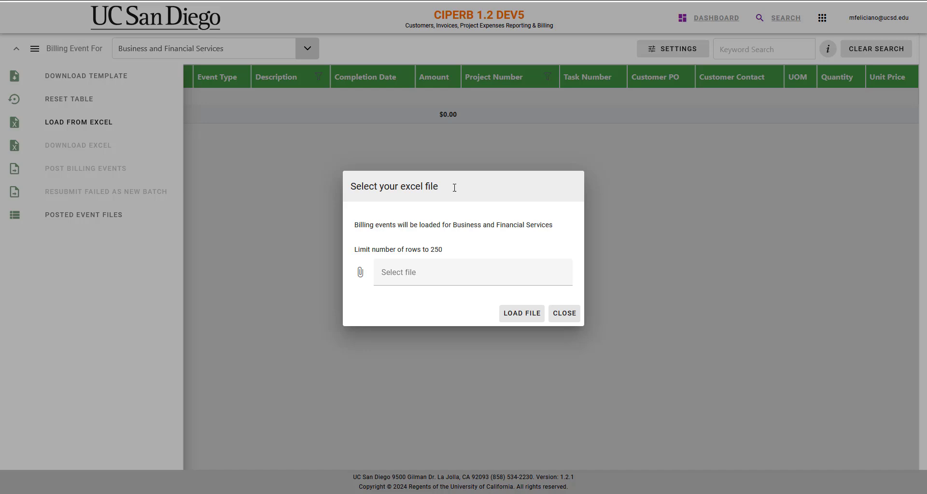
click(409, 278)
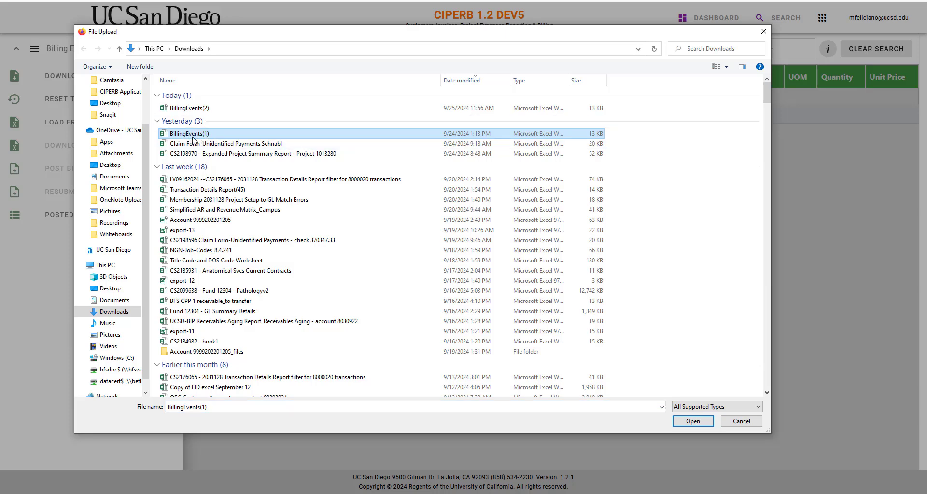
click(686, 422)
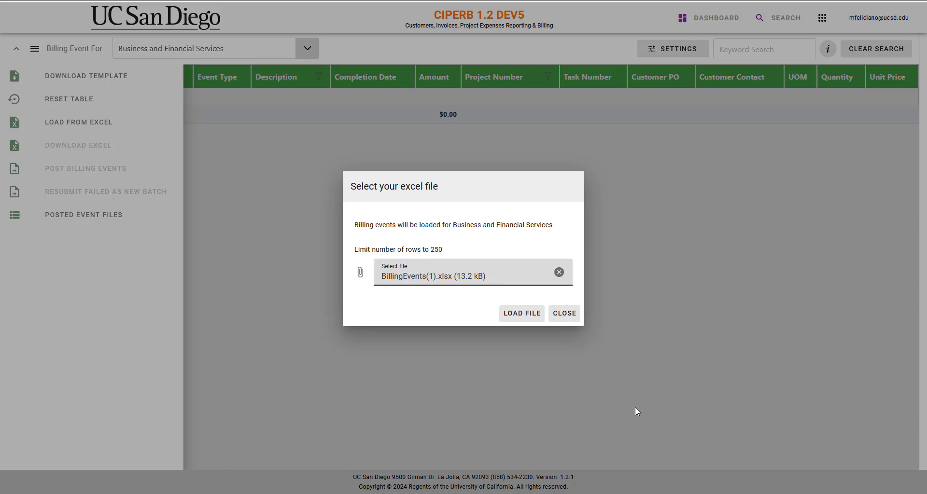
click(519, 316)
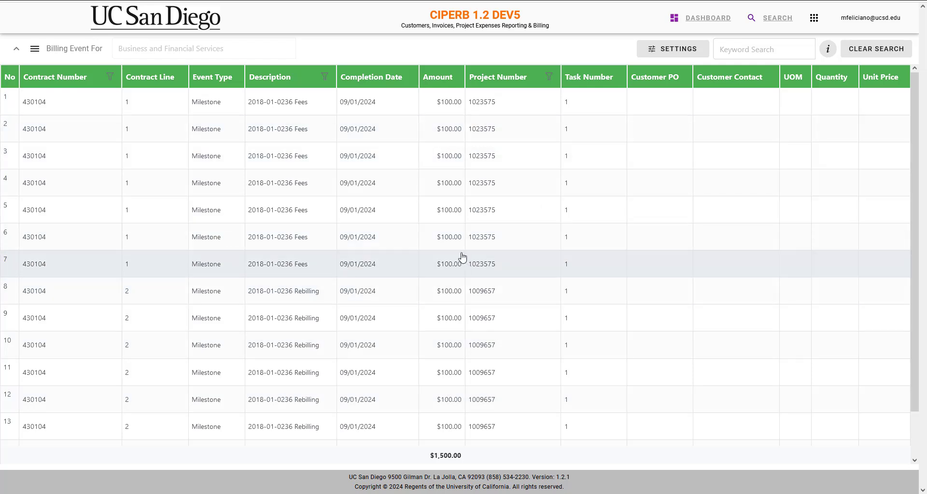
Post the loaded billing events for Business and Financial Services and close the confirmation dialog once the job completes.
click(34, 51)
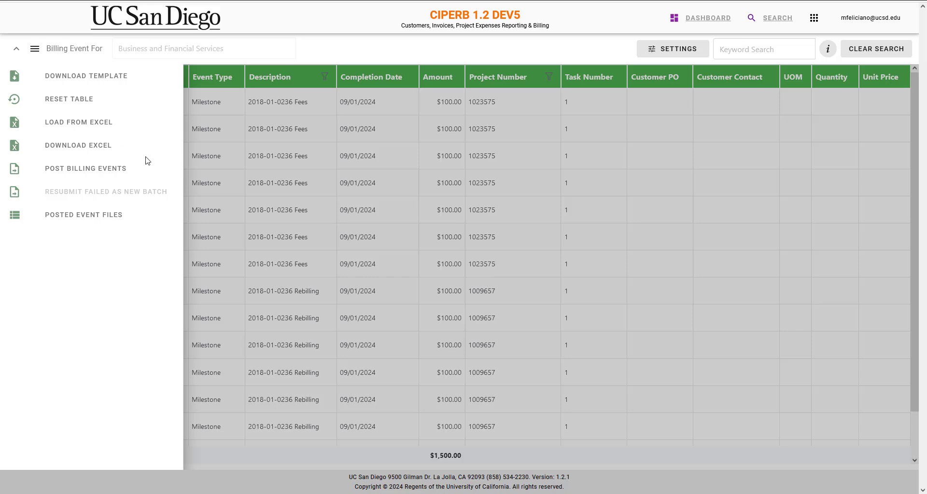
click(91, 173)
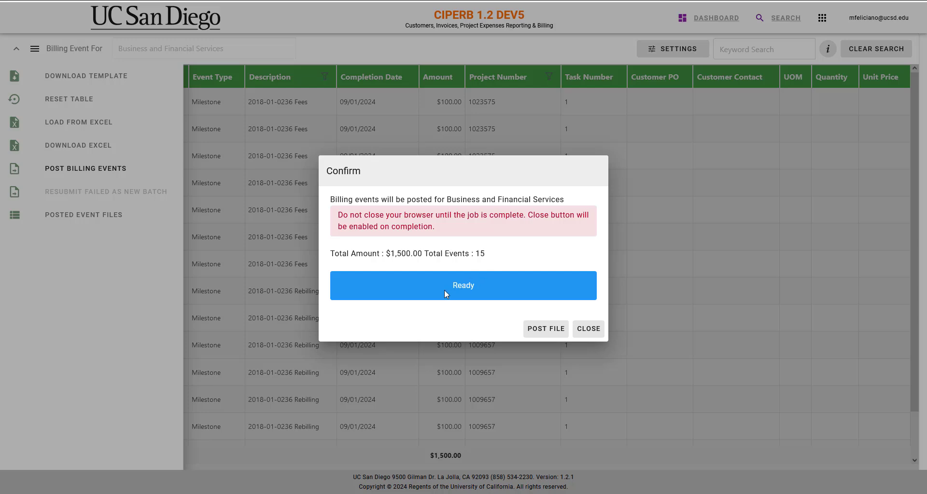
click(550, 335)
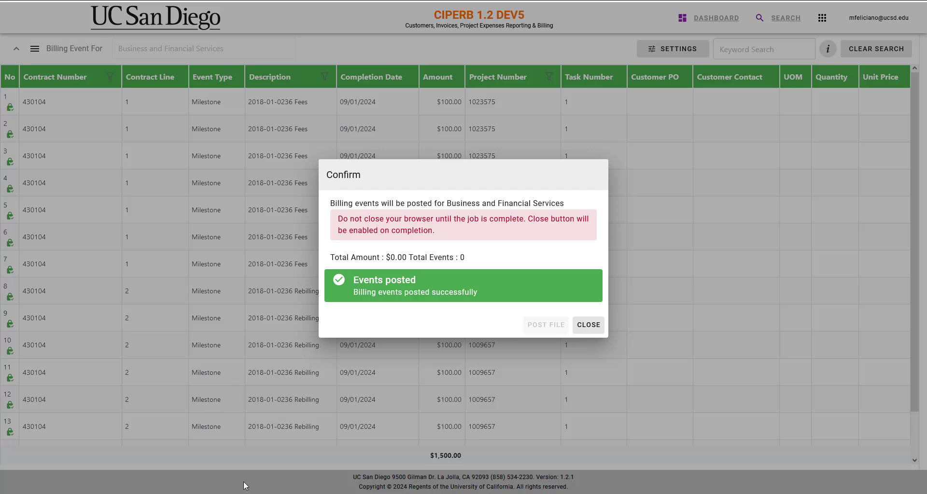
mouse_move(272, 491)
click(588, 325)
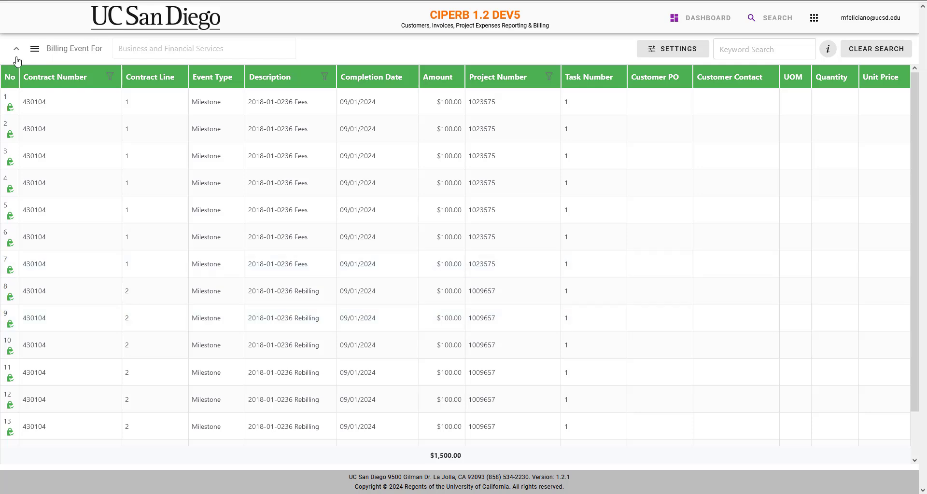
Open the posted event files and search for those belonging to the prefilled user e-mail.
click(32, 56)
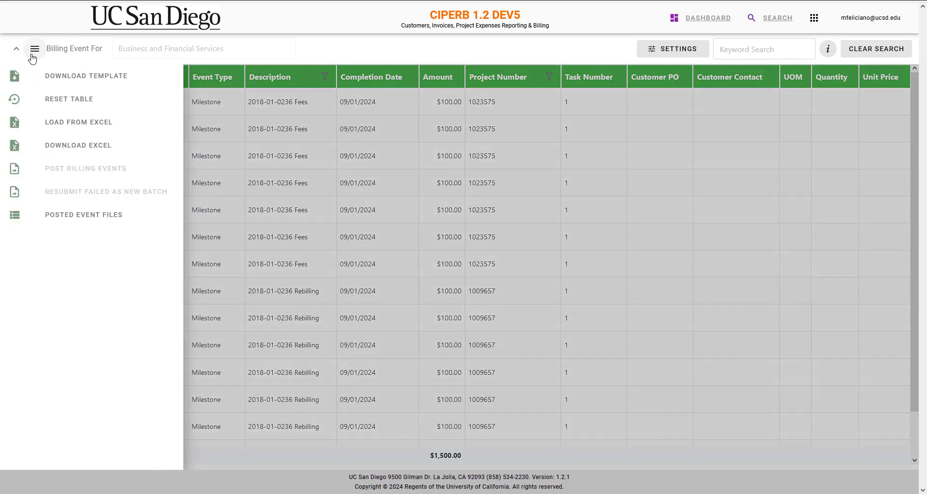
click(72, 216)
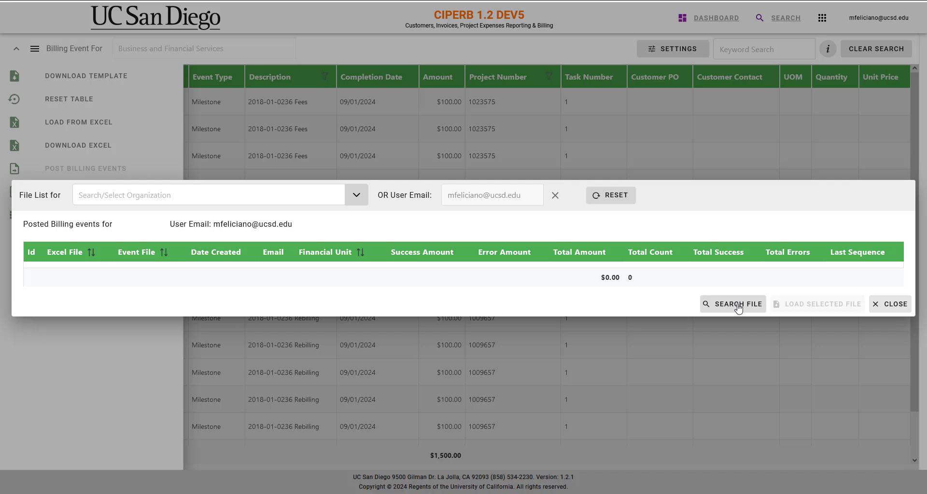
click(738, 309)
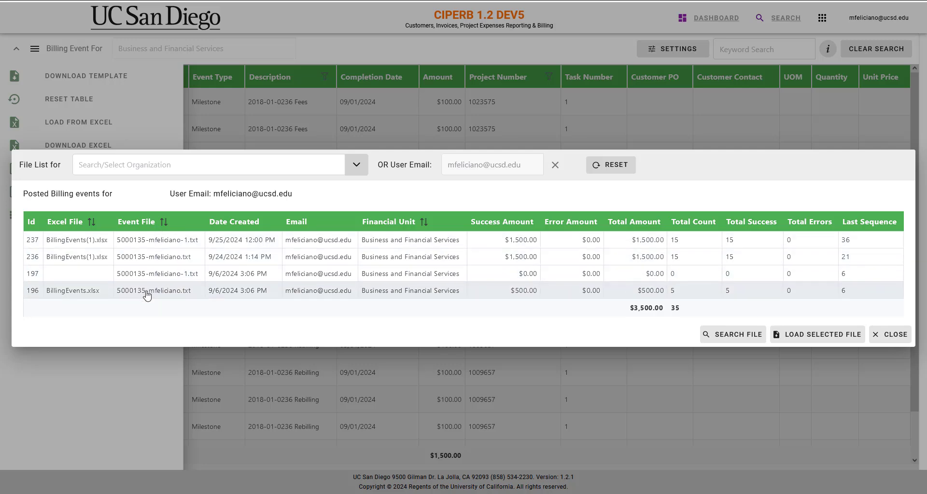
Look at the organization filter choices and select the posted event file with Id 197.
click(111, 169)
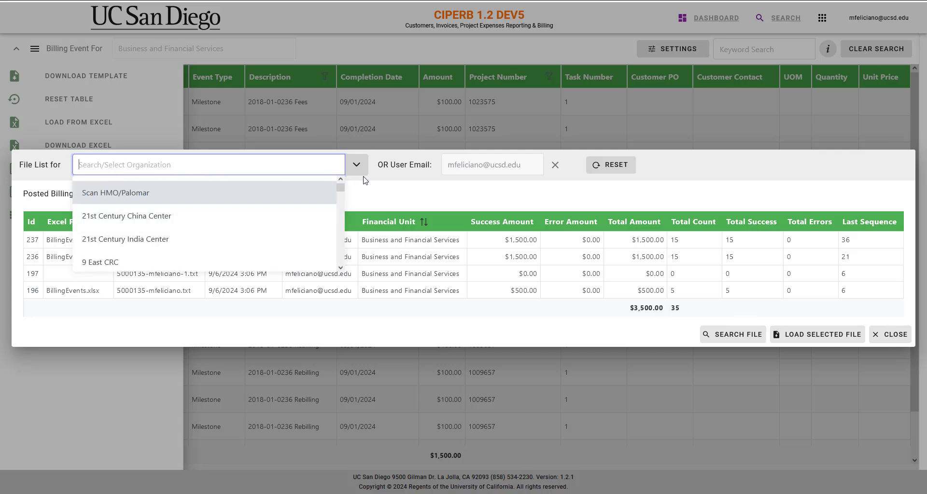
click(738, 273)
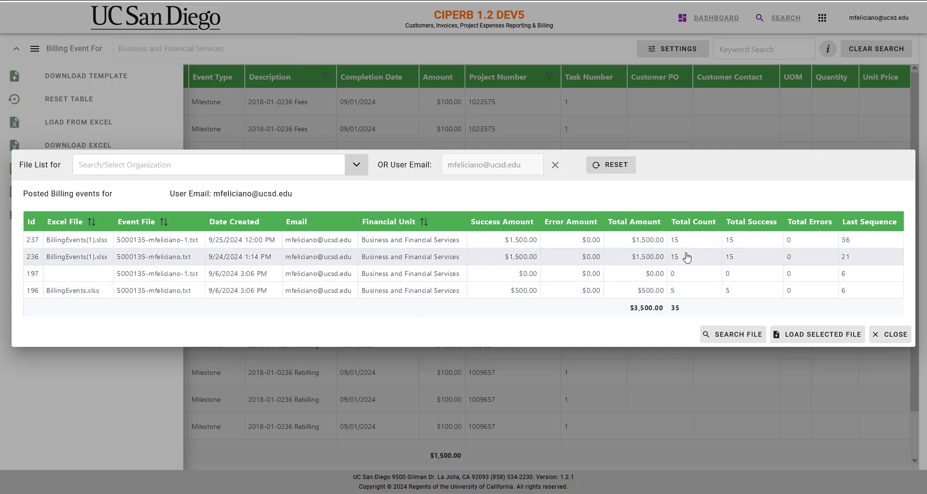
click(684, 276)
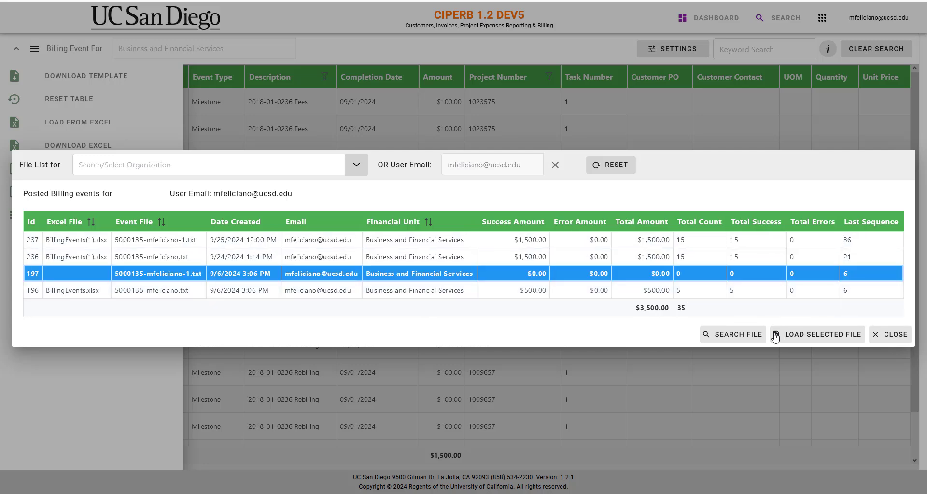